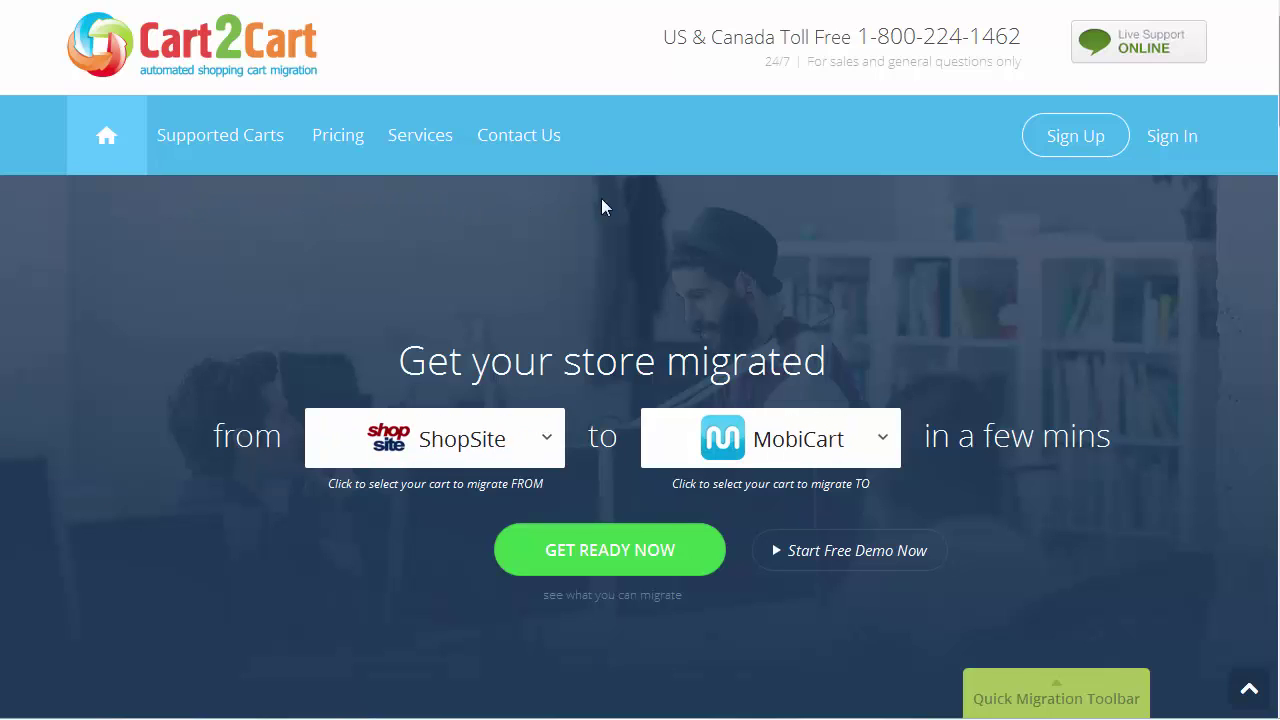
Open the Sign Up page from the Cart2Cart homepage's top navigation
left_click(1045, 133)
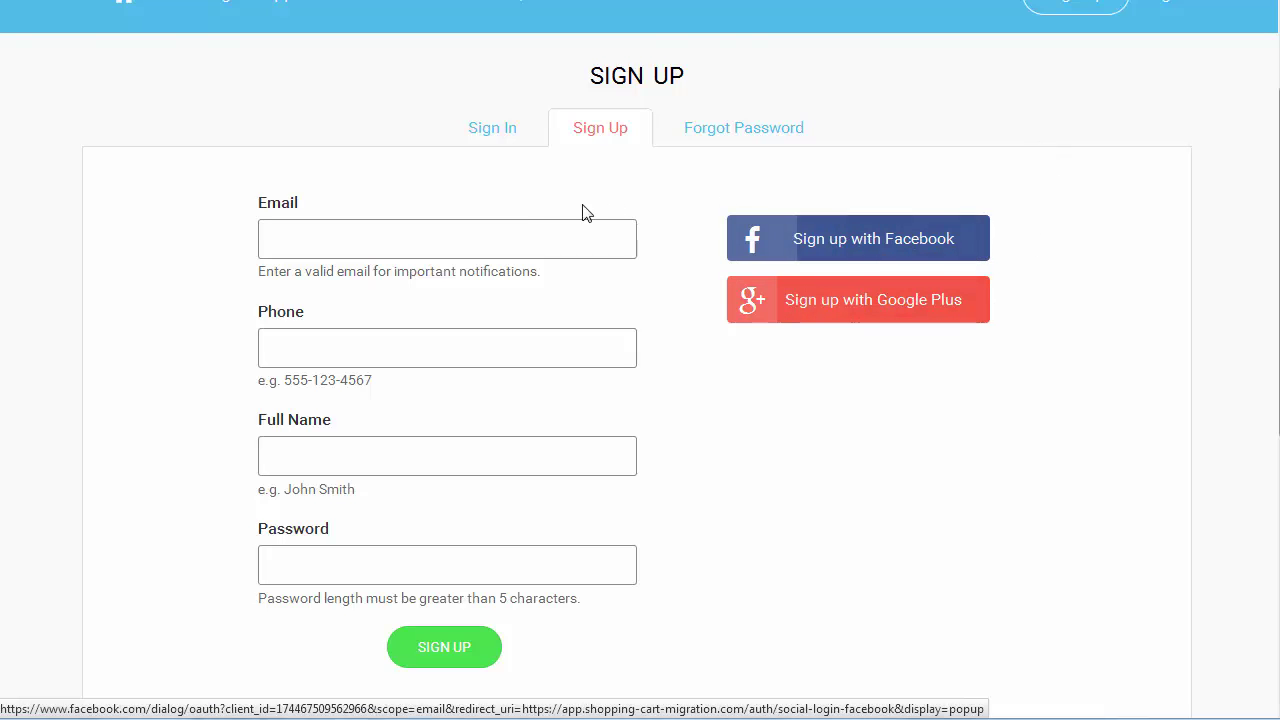
Fill the Sign Up form with the account e-mail, phone number, full name and password, and submit it
left_click(529, 233)
type("your-email.com")
left_click(517, 349)
type("555-123-4567")
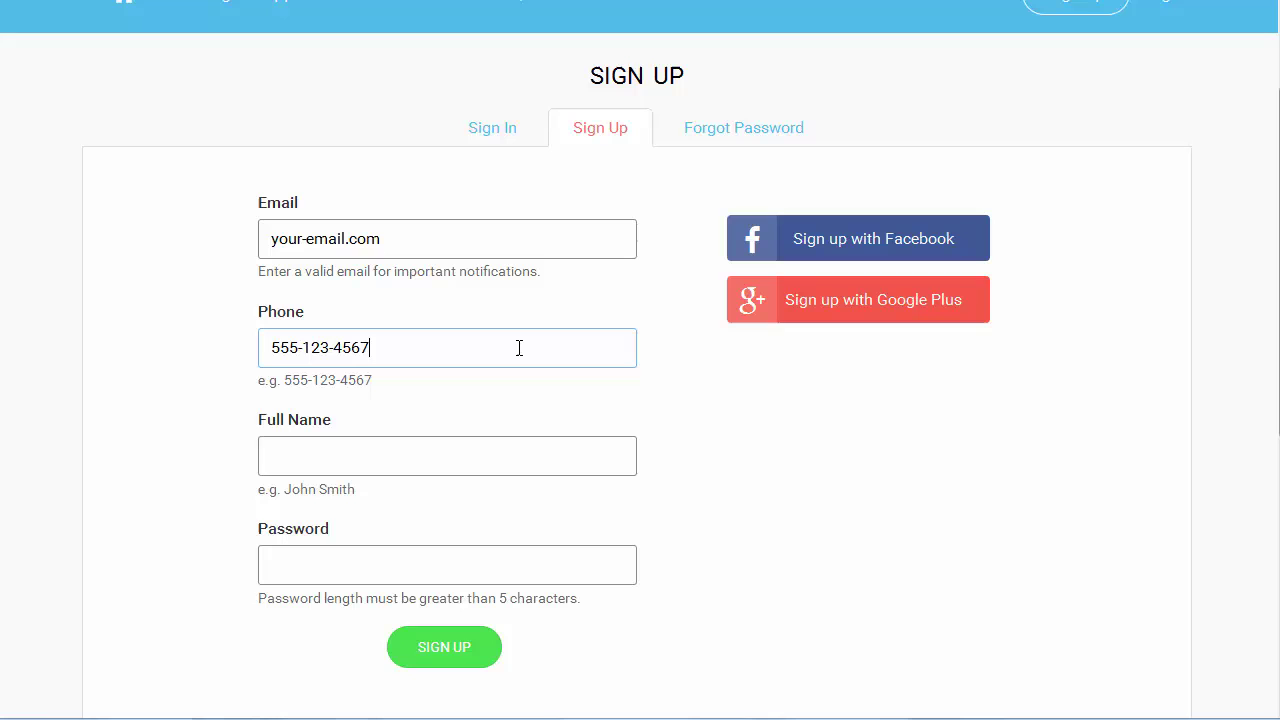
left_click(510, 452)
type("your Full Name")
left_click(374, 568)
type("123456789")
left_click(443, 652)
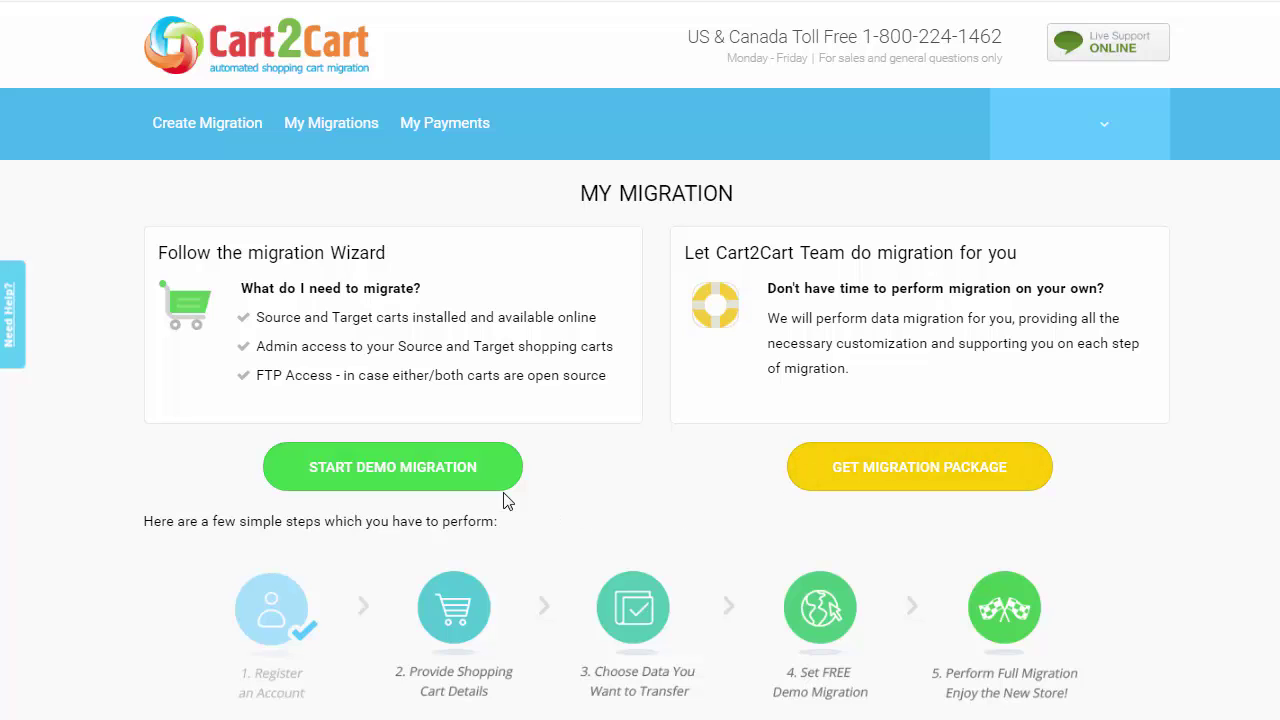
left_click(449, 476)
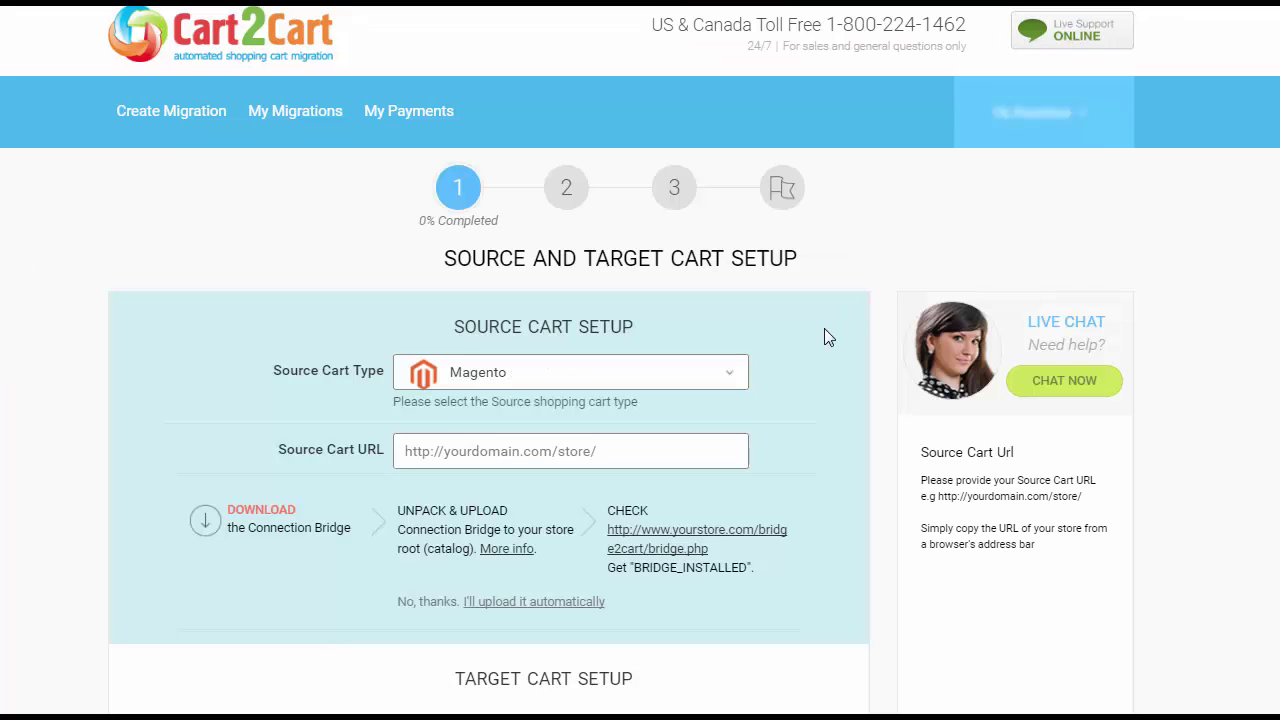
left_click(714, 380)
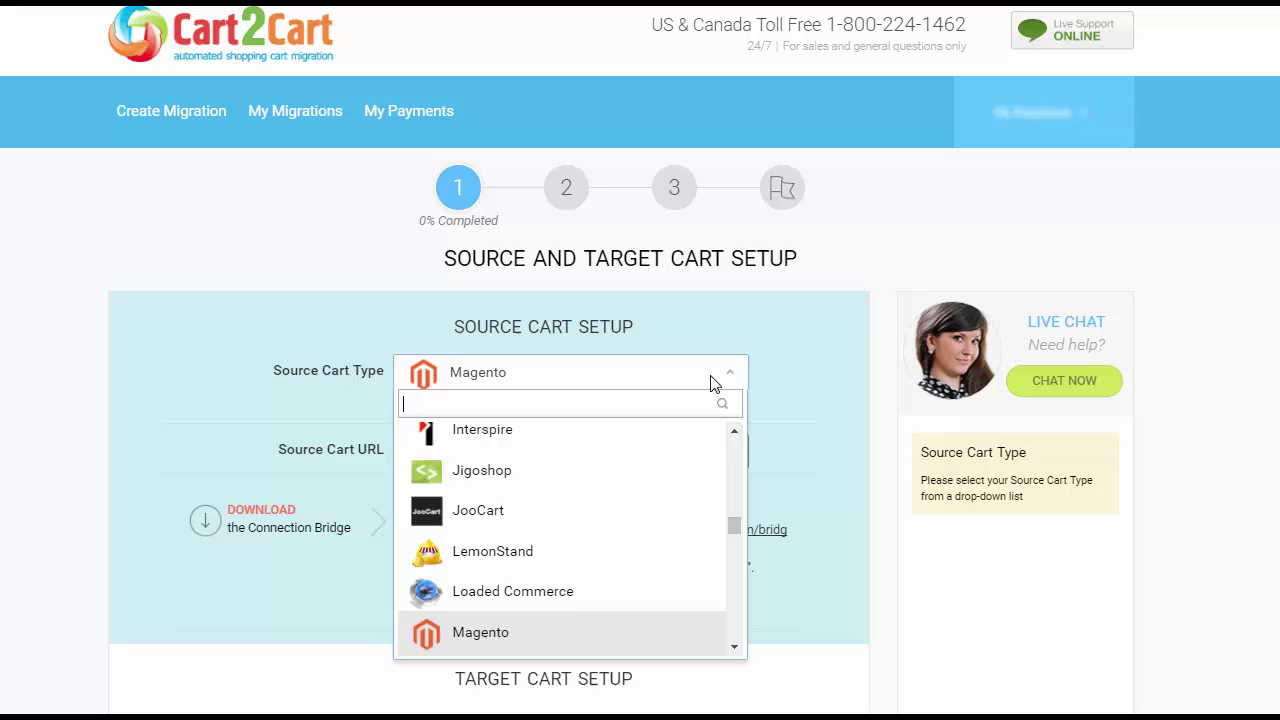
type("ma")
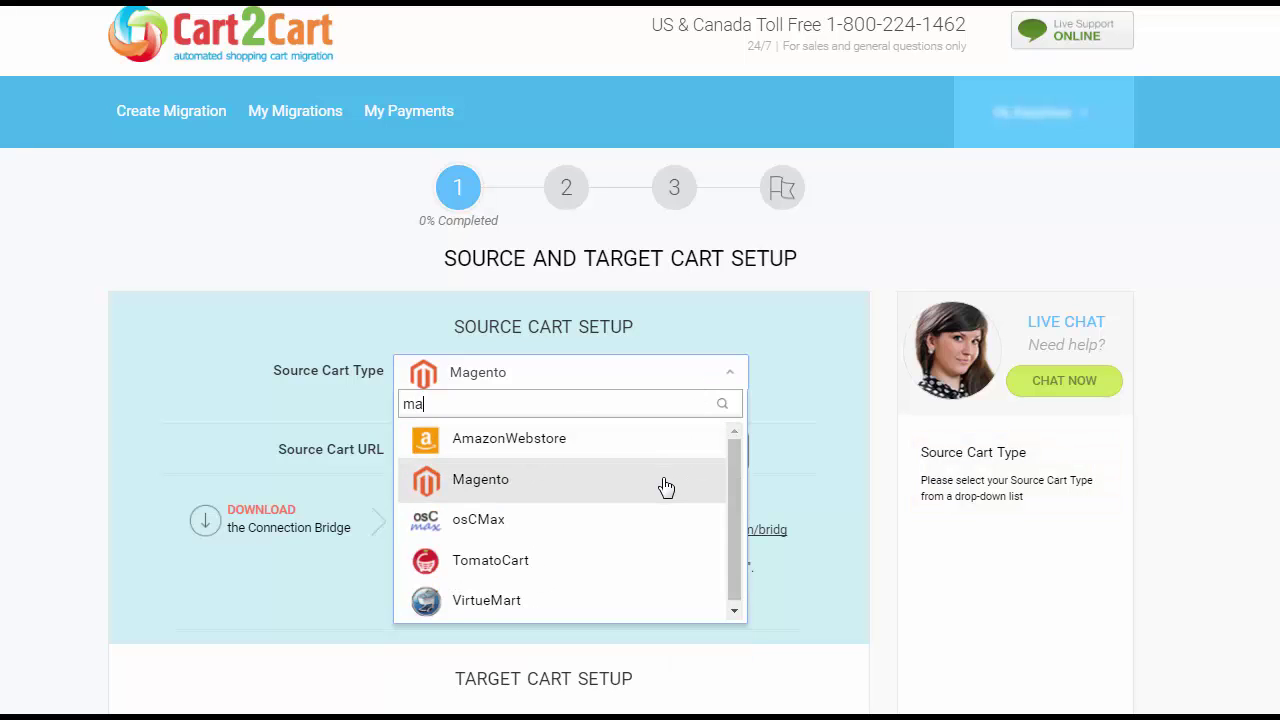
left_click(665, 487)
left_click(669, 457)
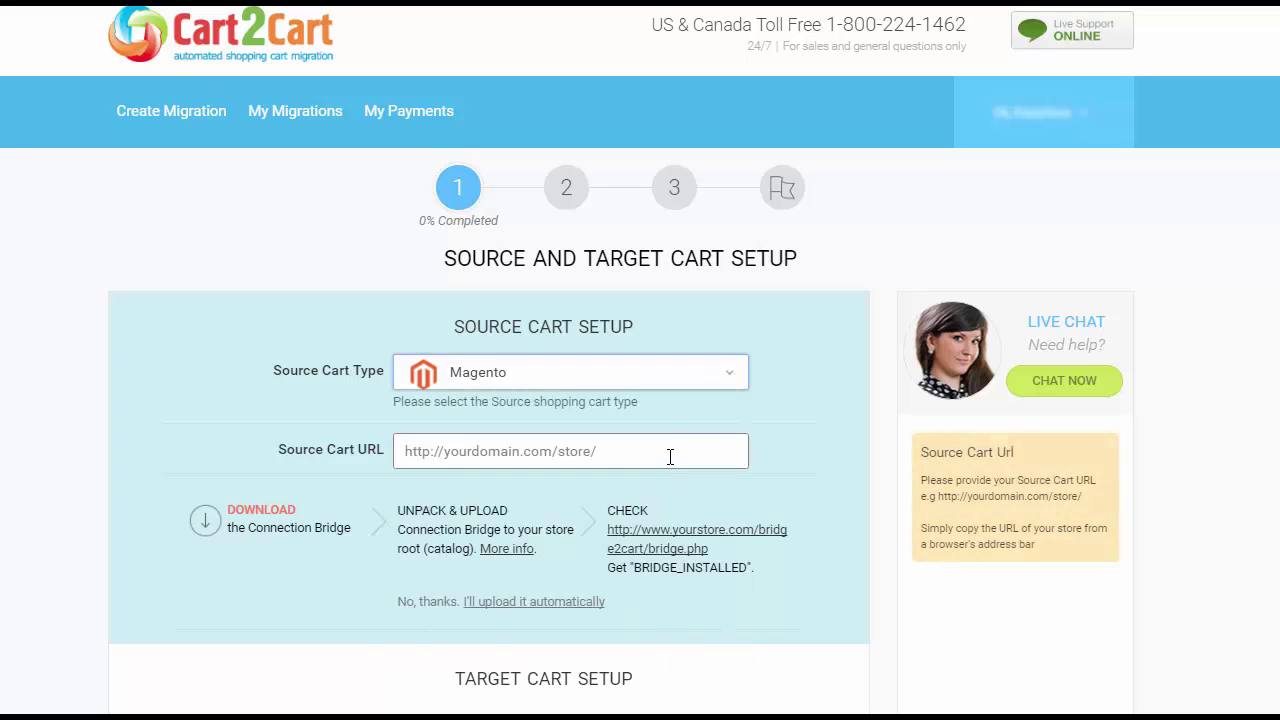
type("http")
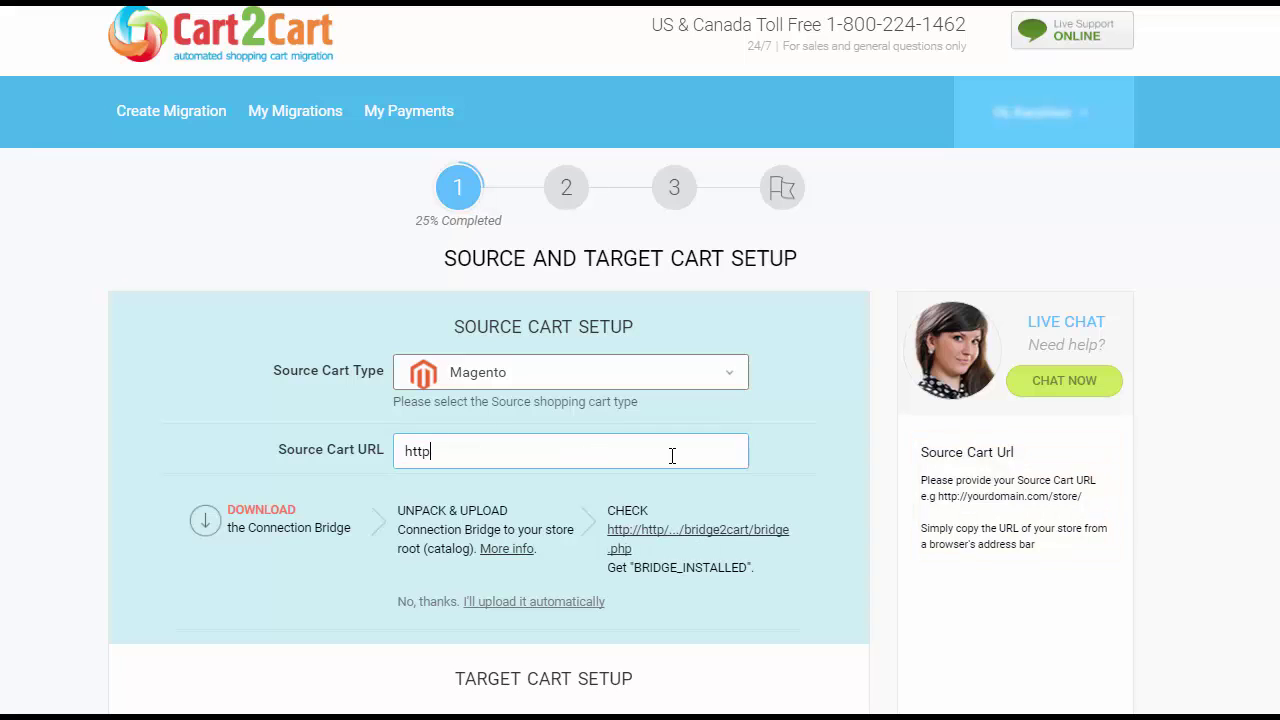
type("://your-magento-")
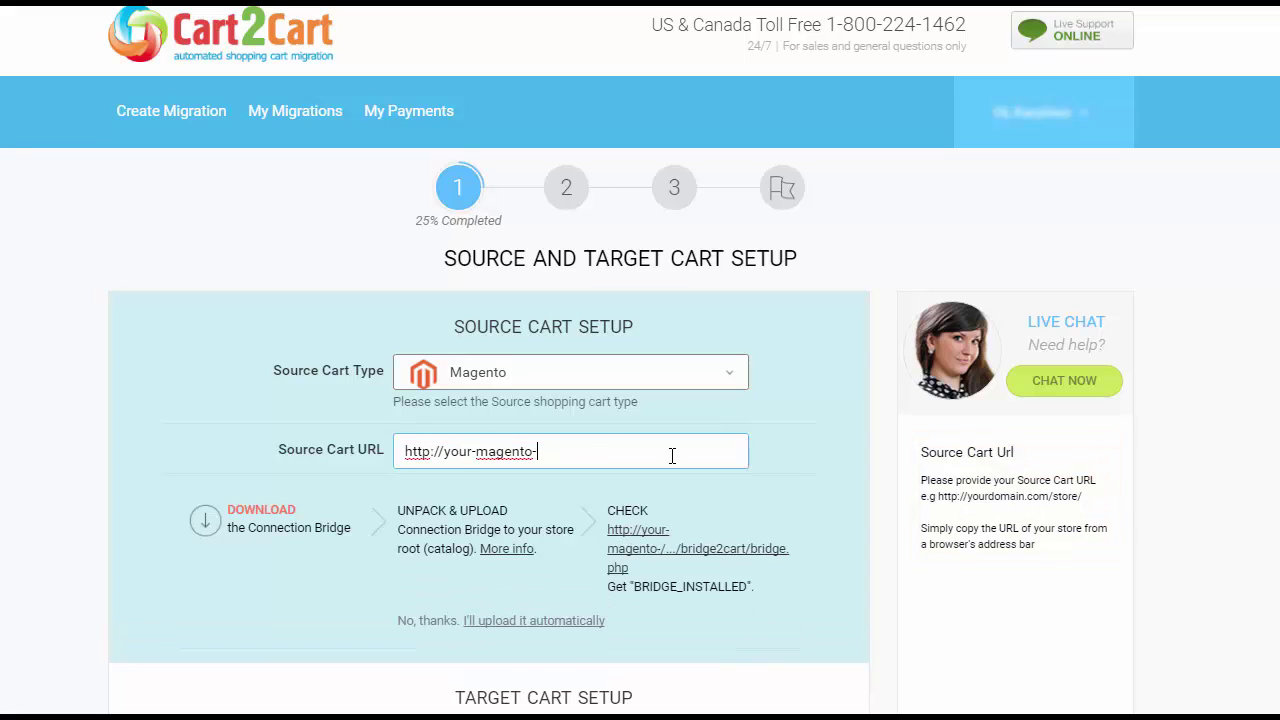
type("store-")
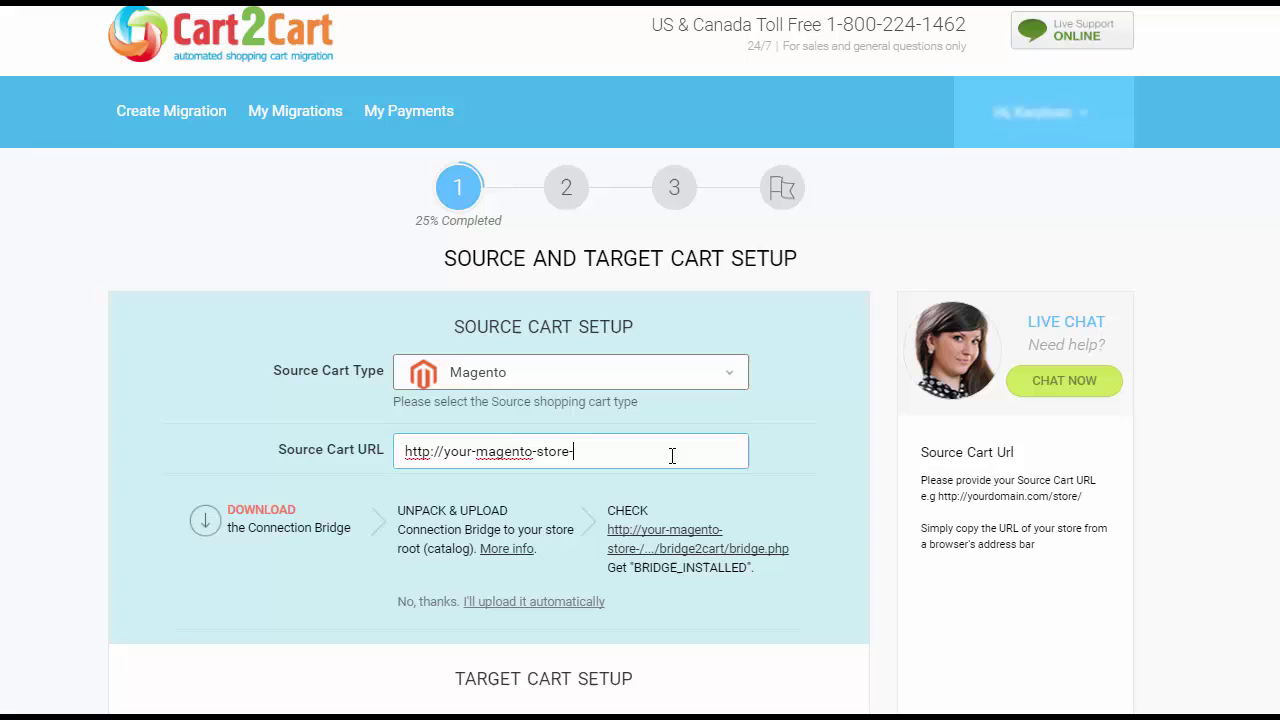
type("url.com")
Extract the connection bridge and upload bridge2cart into the Magento store root via FileZilla
mouse_move(660, 575)
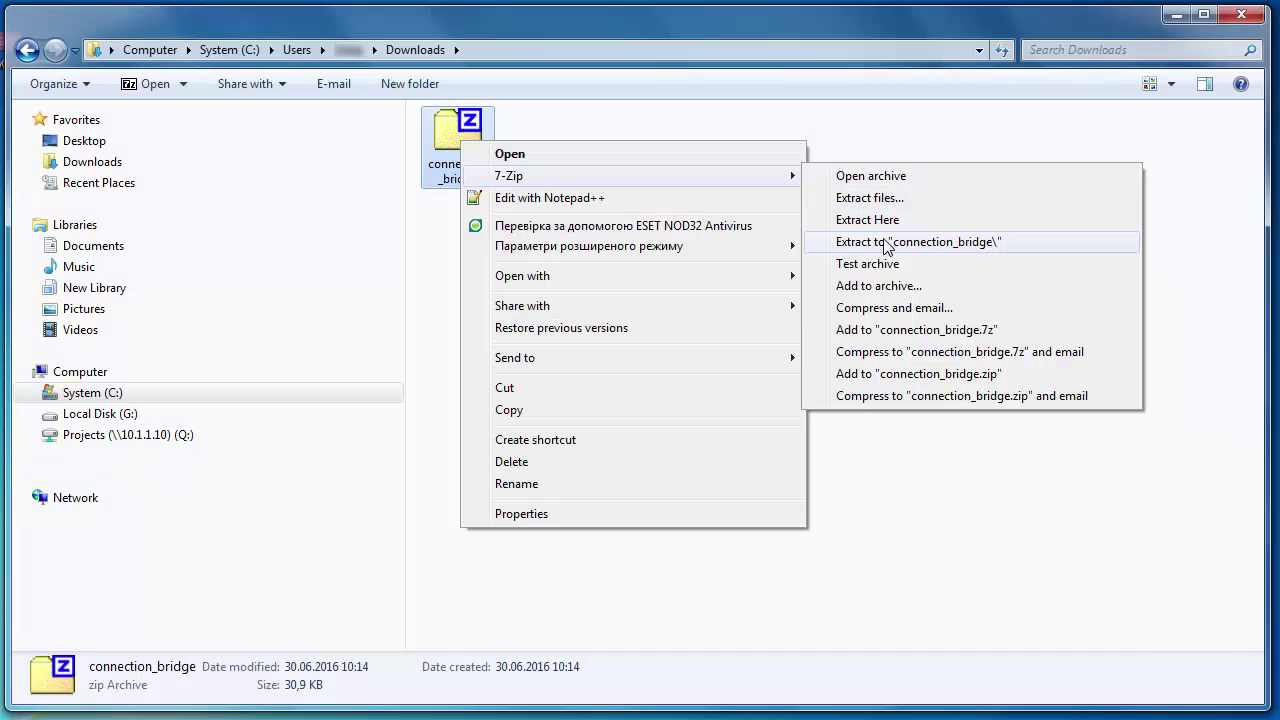
left_click(888, 246)
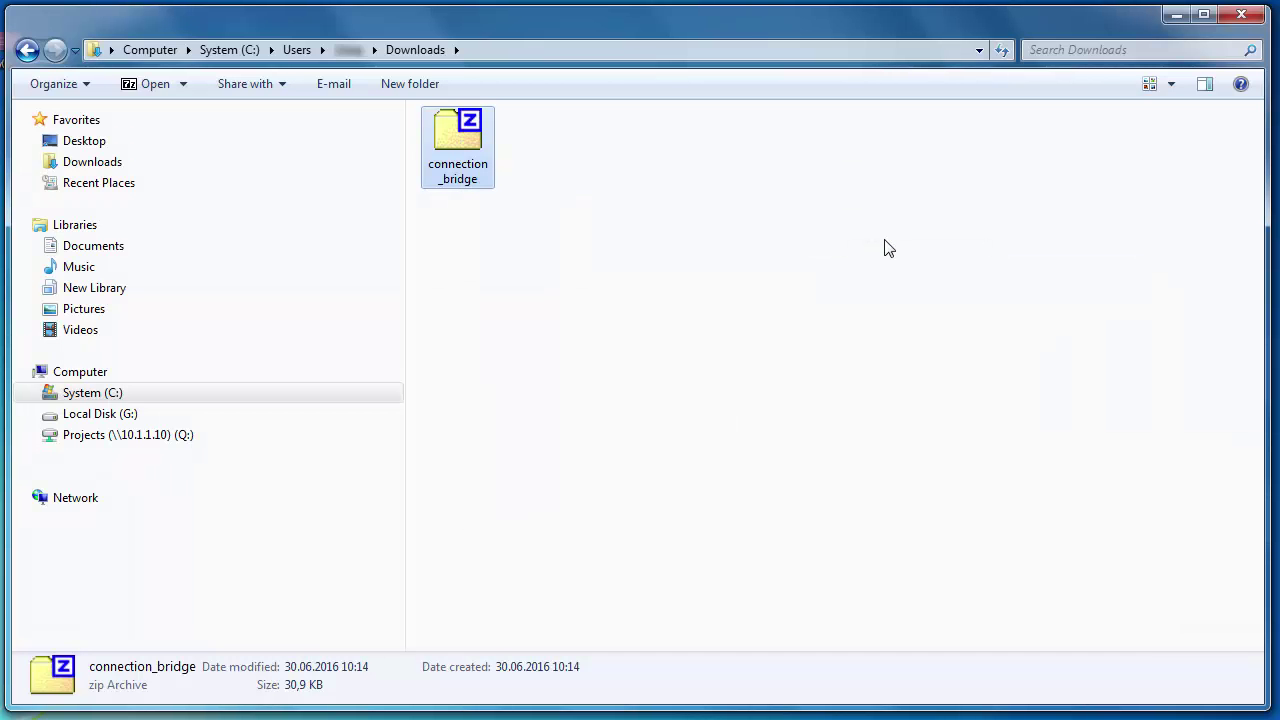
double_click(453, 140)
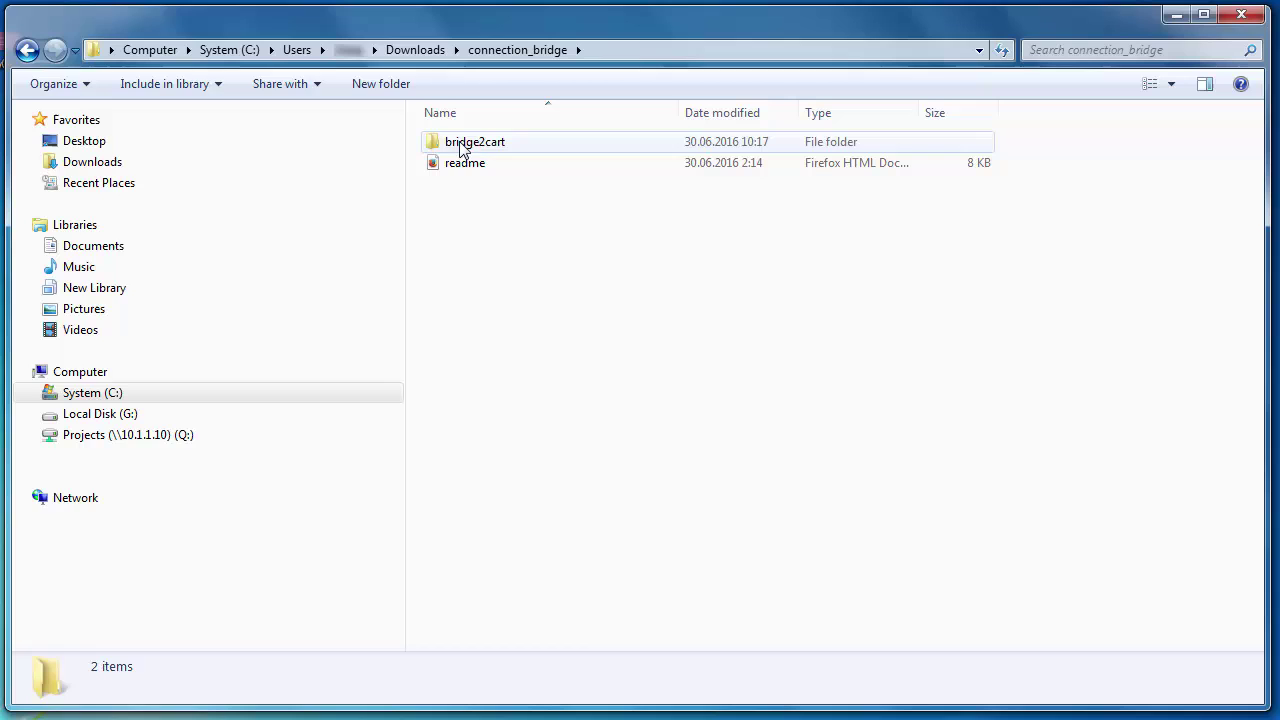
left_click(462, 146)
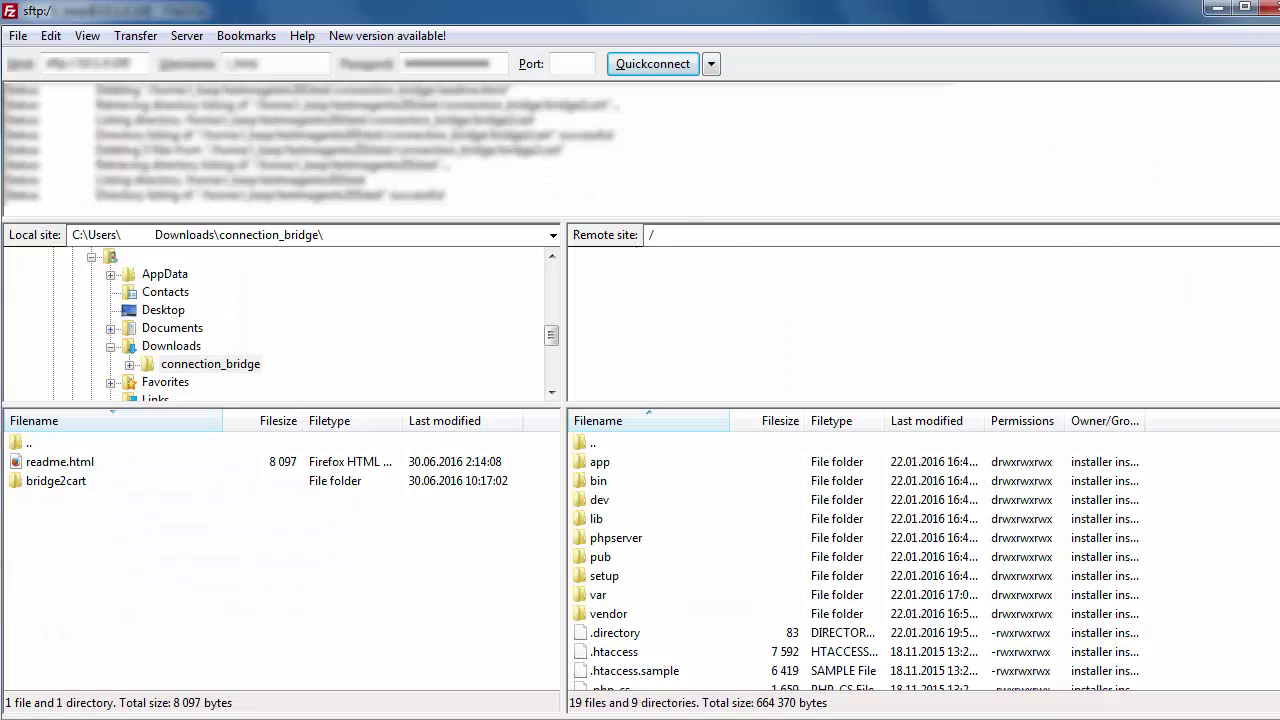
left_click_drag(66, 488, 592, 446)
left_click_drag(214, 195, 97, 197)
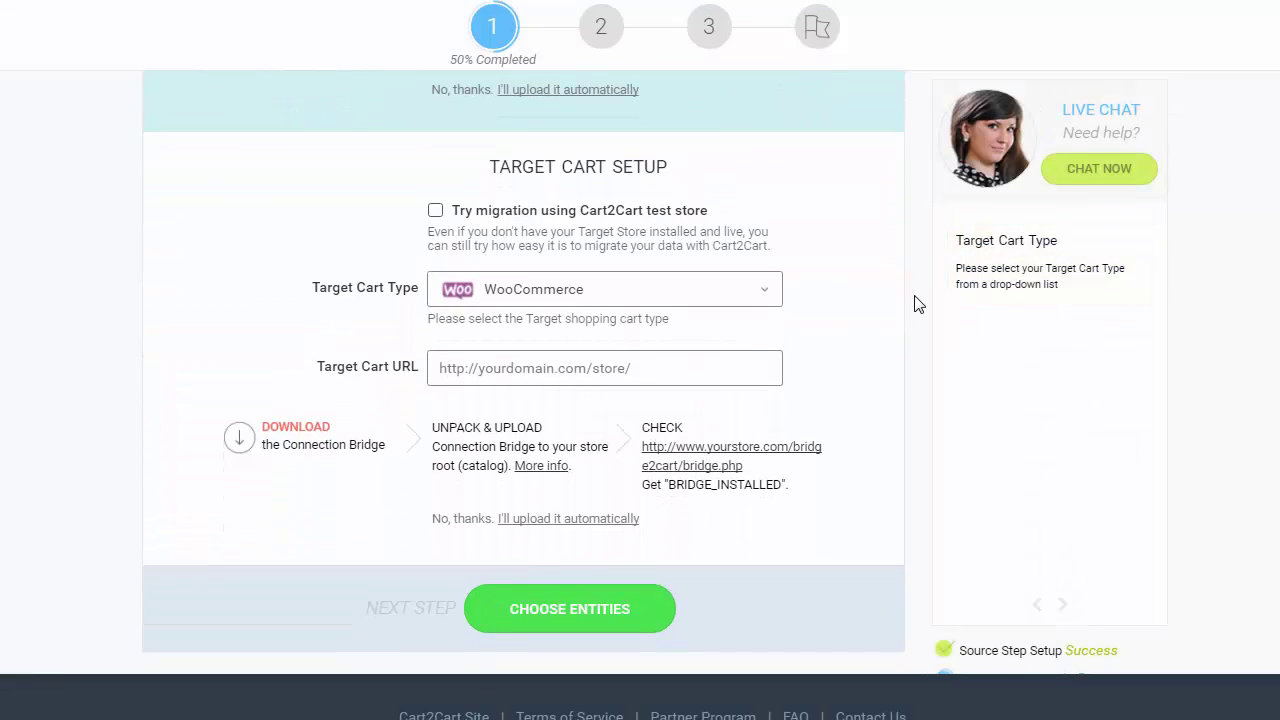
left_click(766, 292)
left_click(694, 552)
left_click(663, 370)
type("http://your")
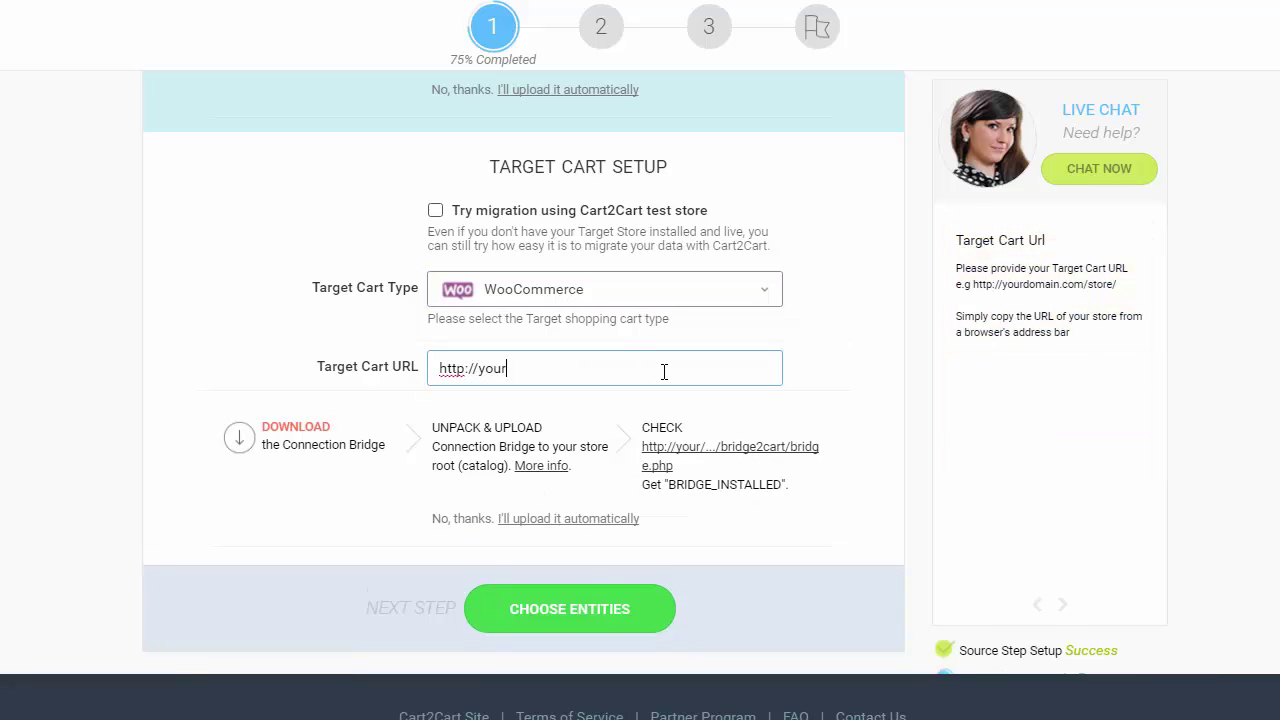
type("-woocommerce-store-url.com")
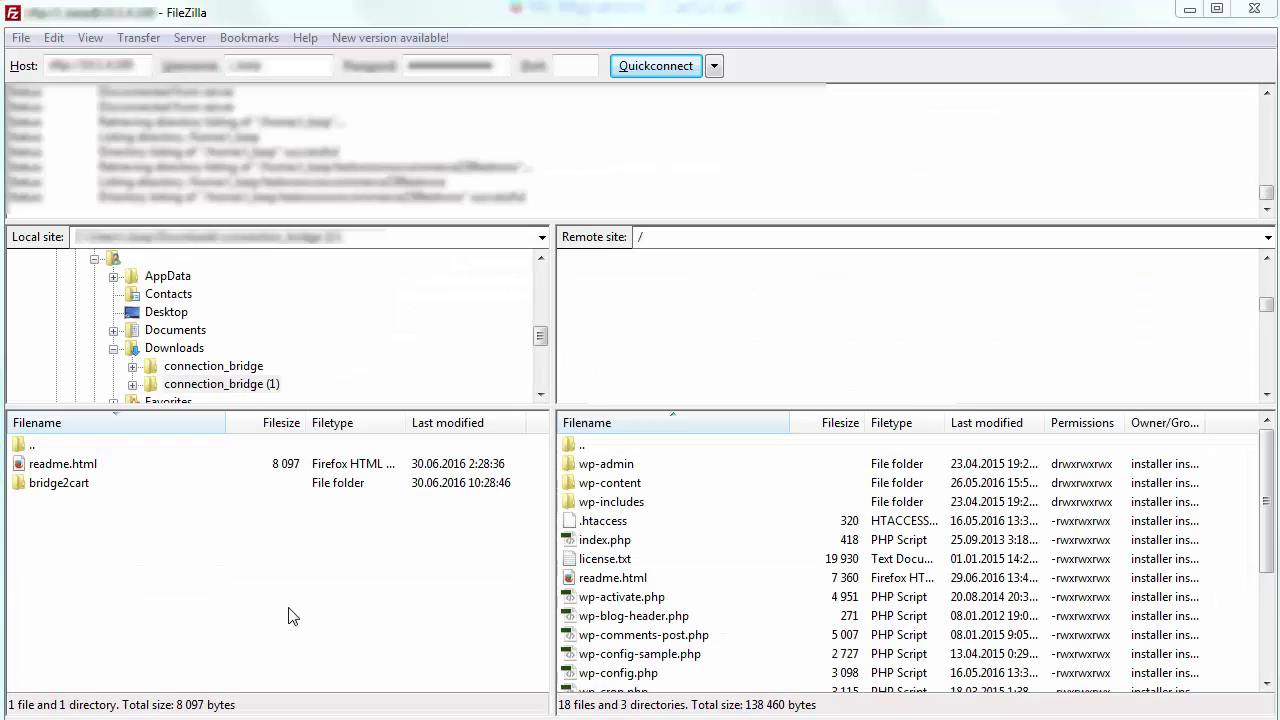
Upload bridge2cart to the WooCommerce store root and confirm 'File transfer successful' in the log
left_click_drag(38, 484, 620, 462)
left_click_drag(217, 197, 97, 197)
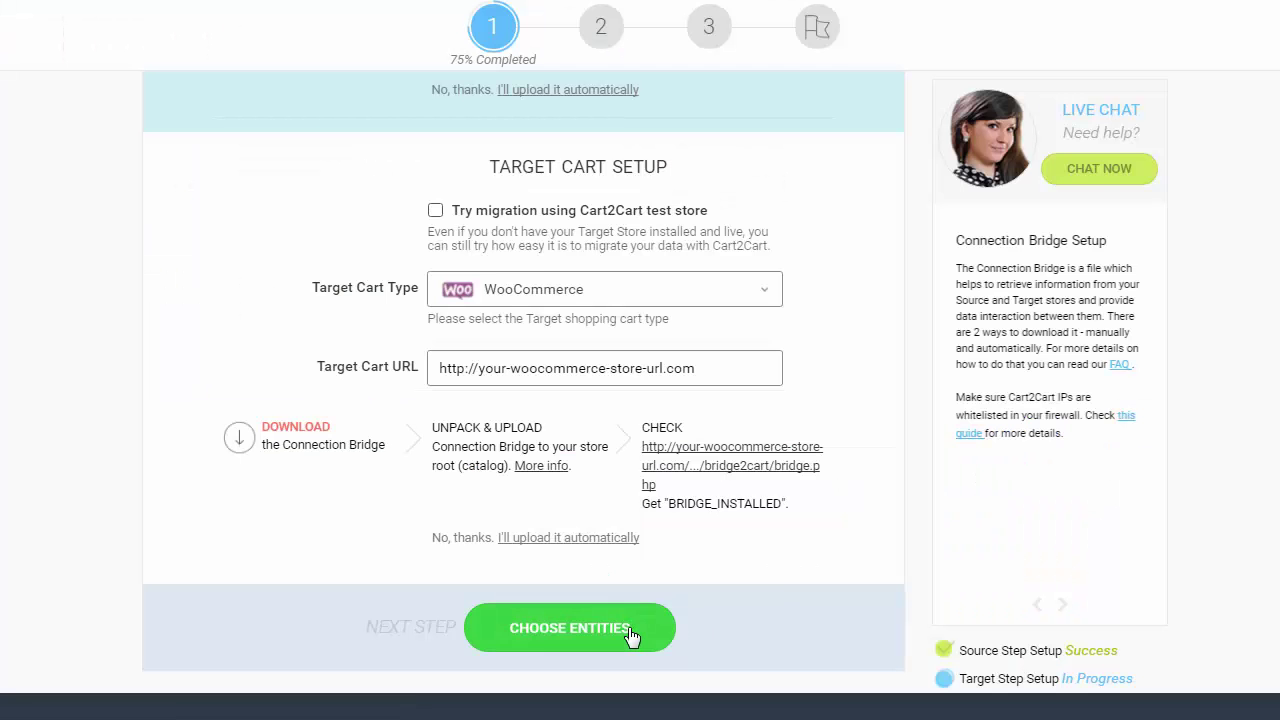
Move on to entity selection and tick Select All to migrate every entity
left_click(630, 632)
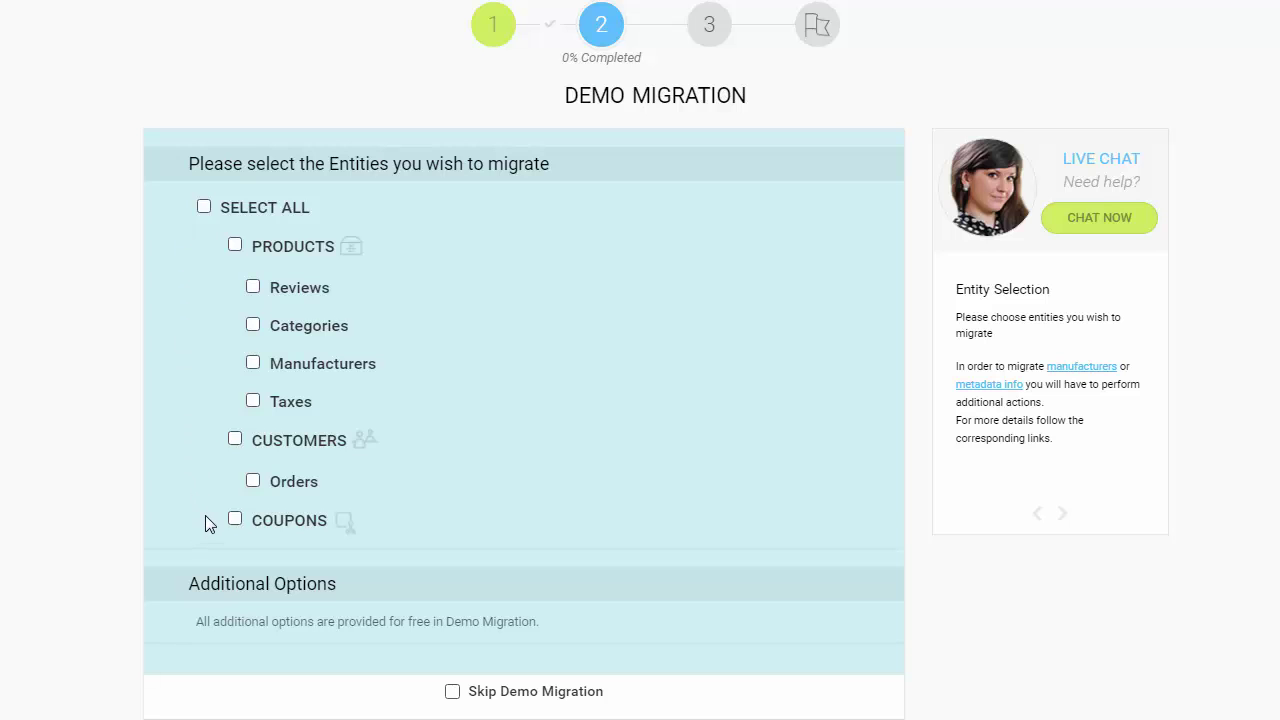
left_click(204, 208)
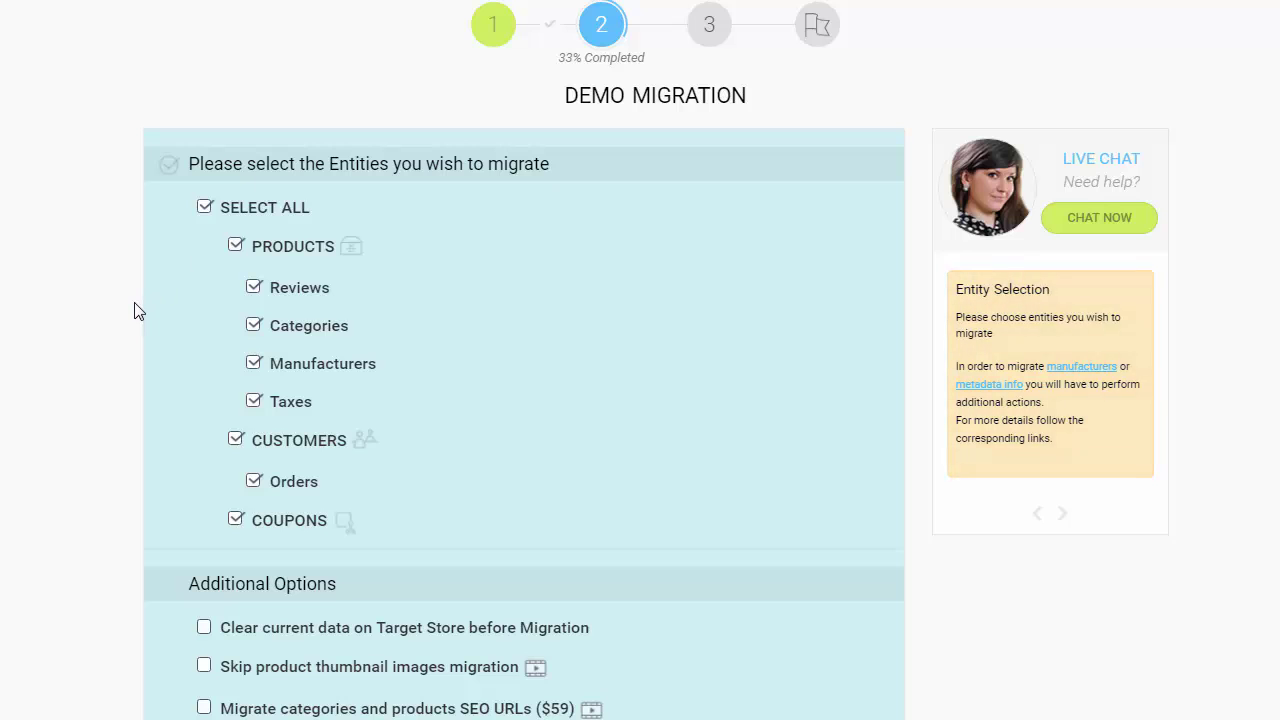
scroll(138, 311, "down", 2)
scroll(138, 311, "down", 3)
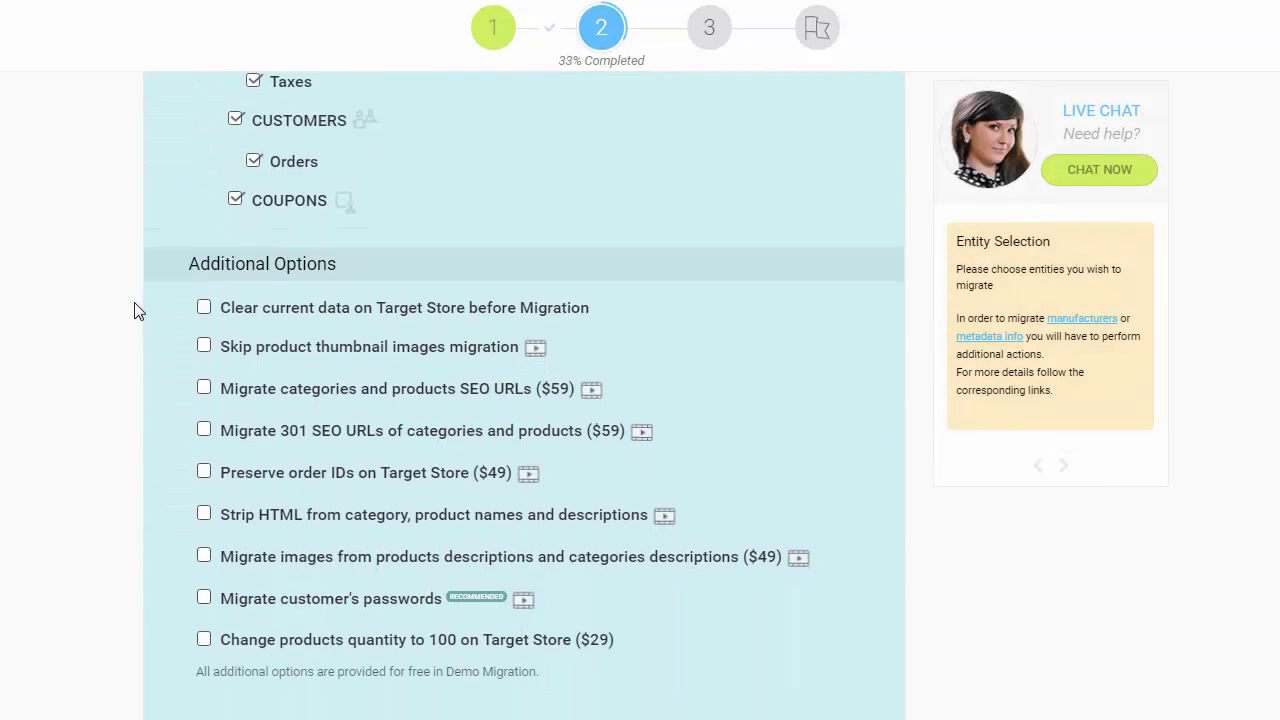
scroll(138, 311, "down", 1)
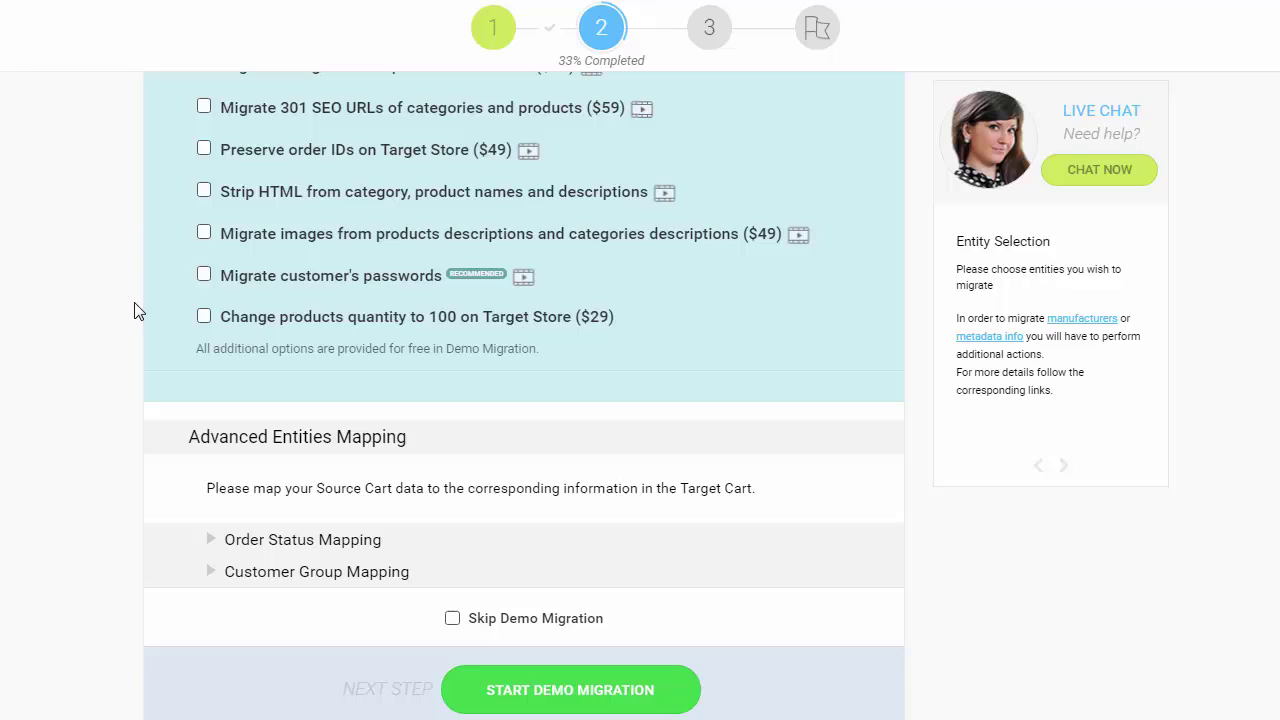
Enable Strip HTML, then expand and collapse the Order Status Mapping table
left_click(203, 190)
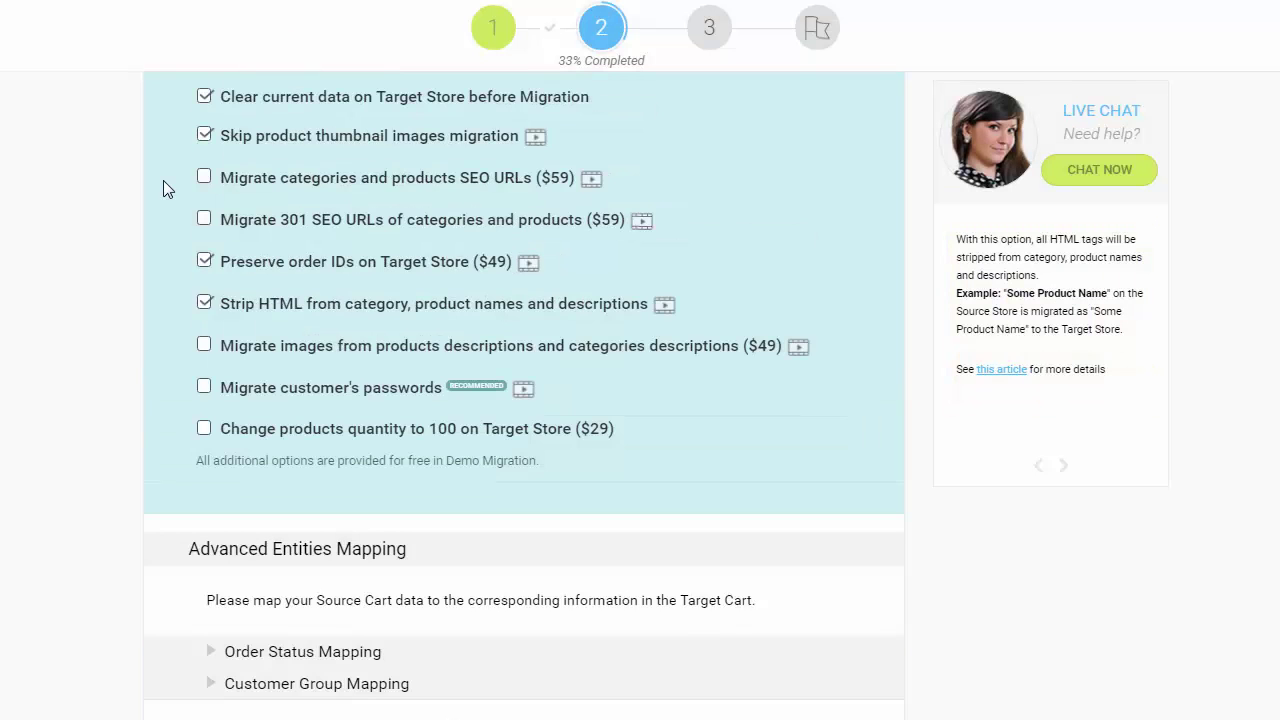
scroll(163, 190, "down", 1)
left_click(284, 525)
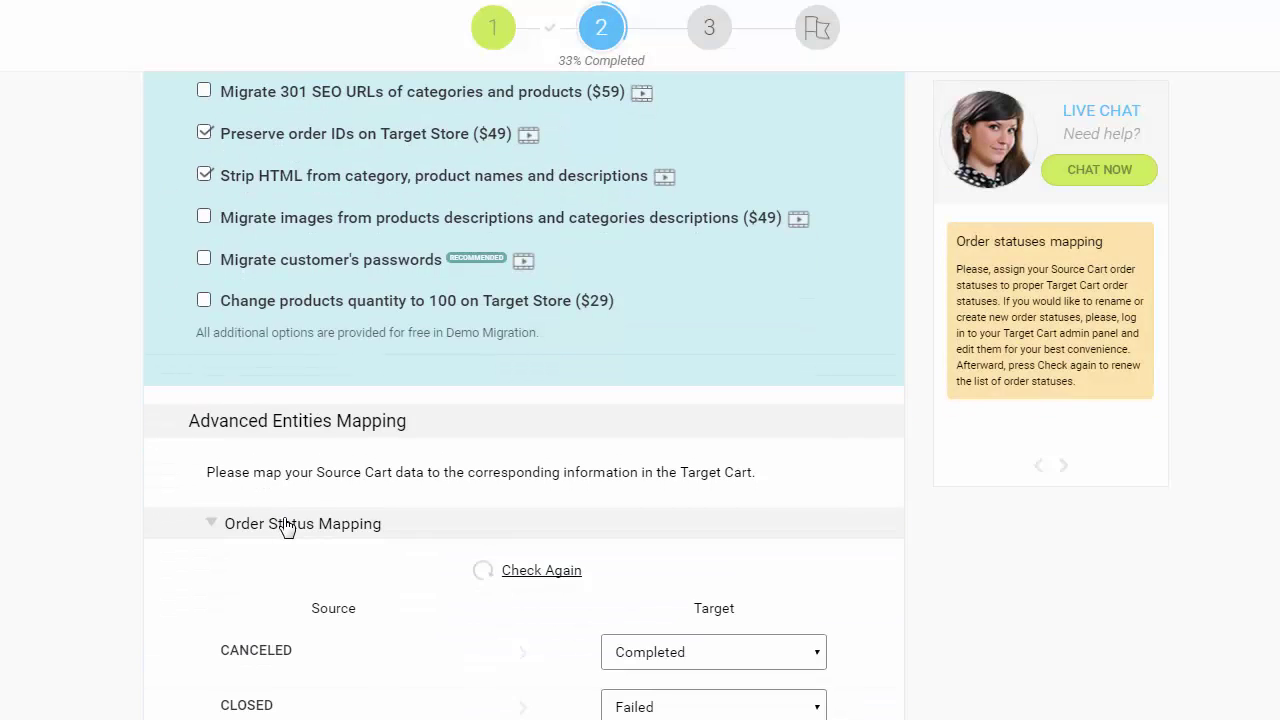
scroll(286, 528, "down", 5)
scroll(286, 528, "up", 3)
scroll(282, 480, "up", 1)
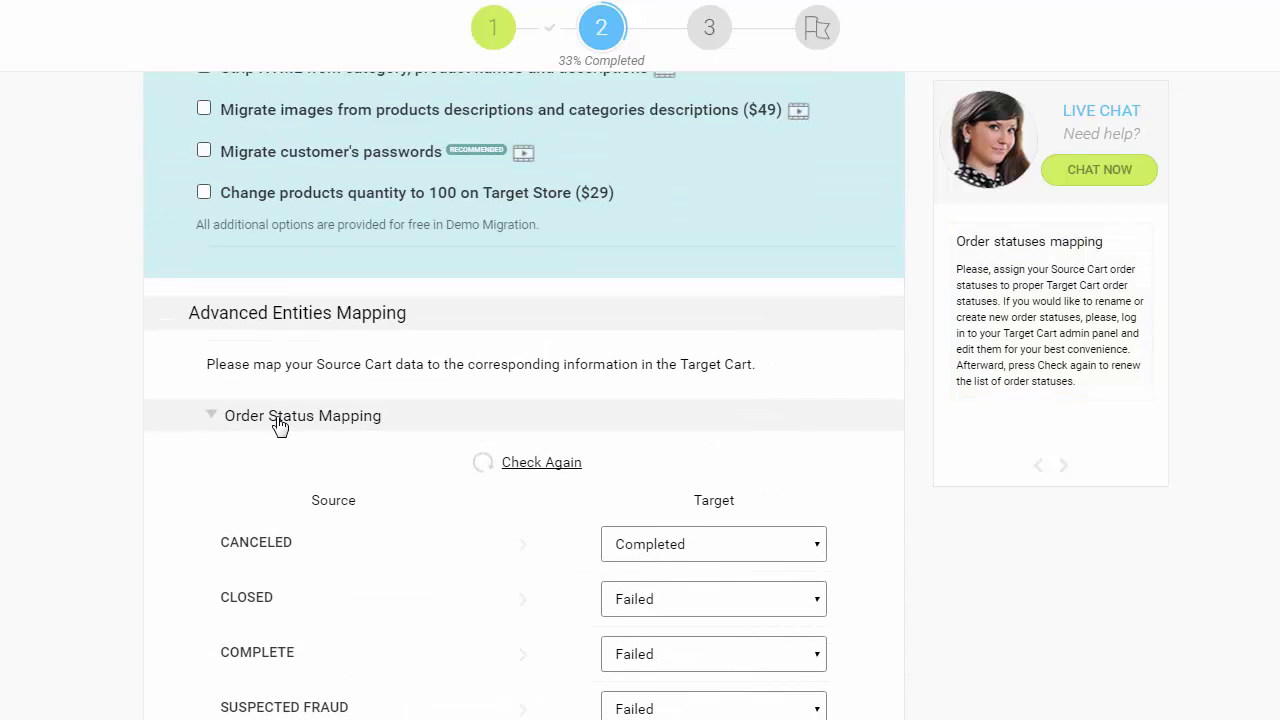
left_click(280, 426)
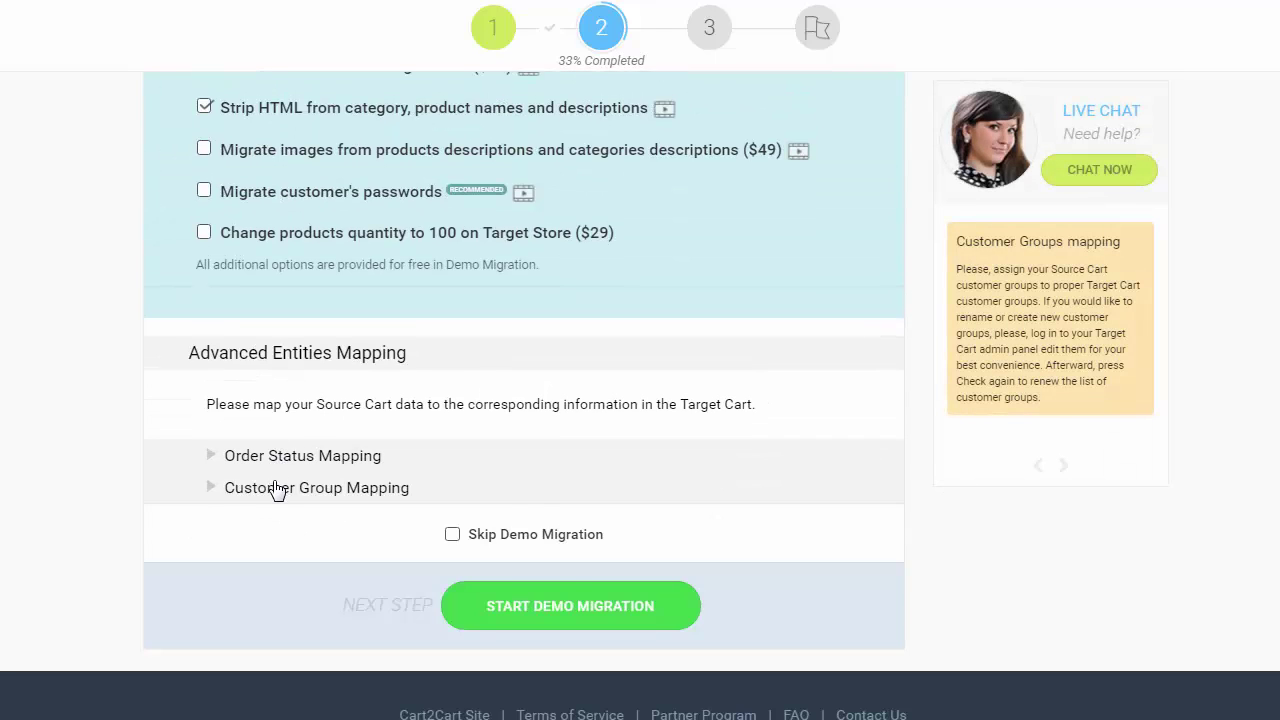
Expand the Customer Group Mapping table, review it, and collapse it again
left_click(278, 489)
scroll(278, 489, "down", 1)
scroll(276, 489, "down", 1)
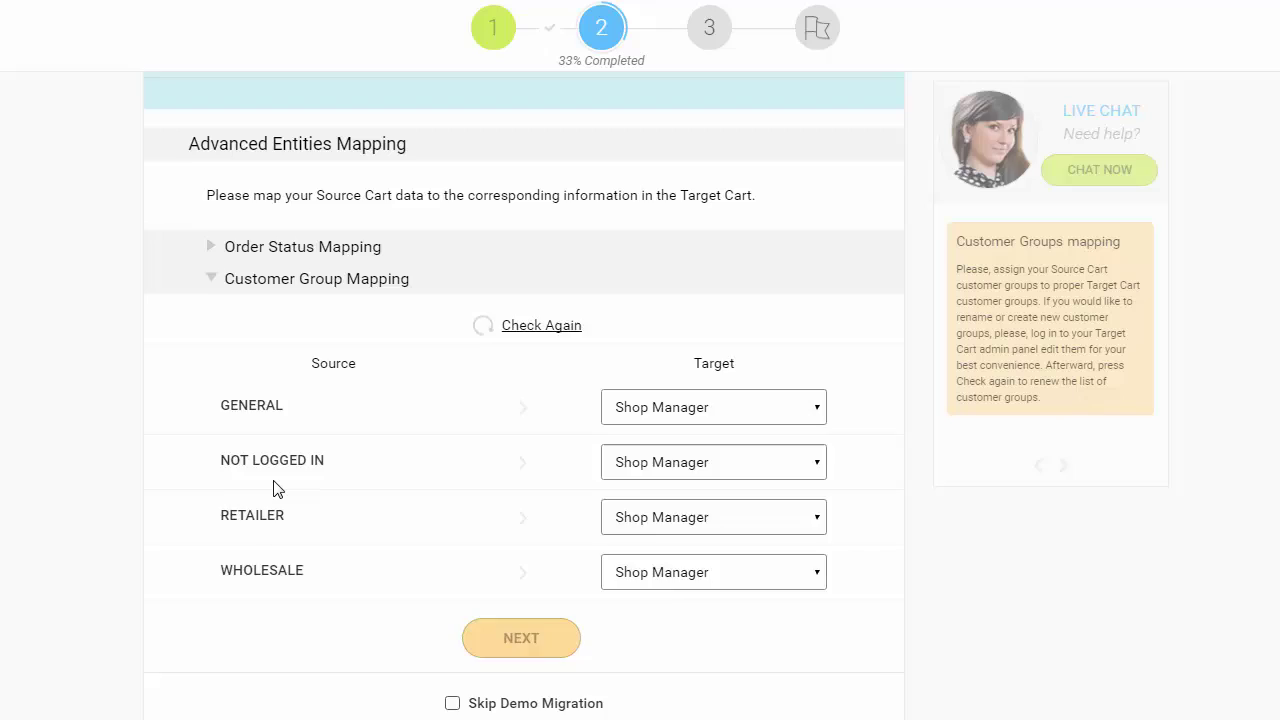
scroll(277, 488, "up", 2)
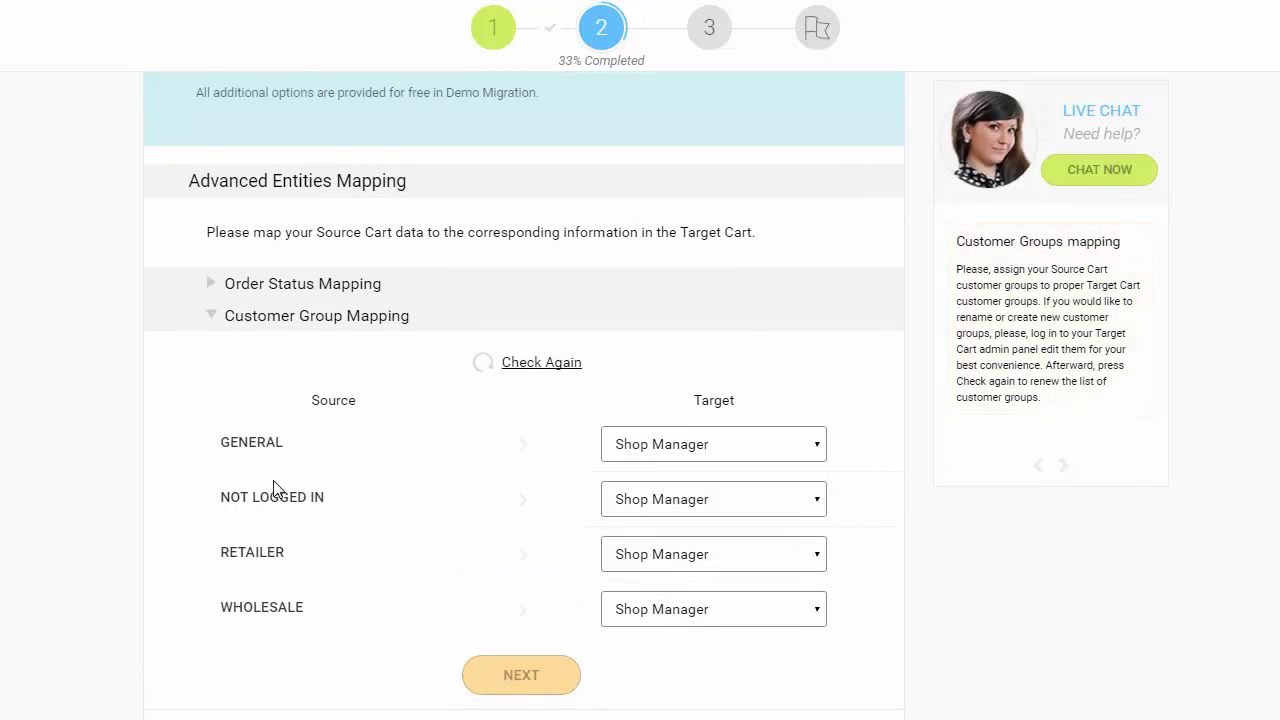
left_click(280, 445)
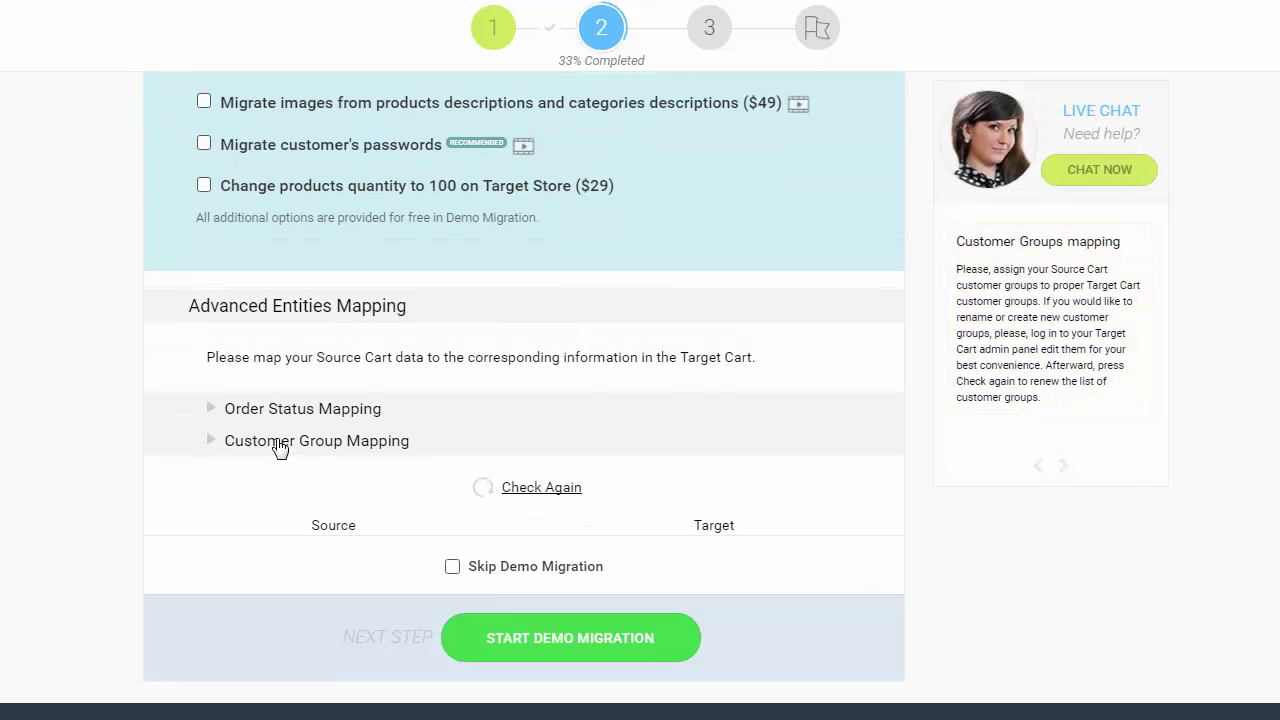
Run the demo migration and wait for its results and full-migration pricing
left_click(528, 612)
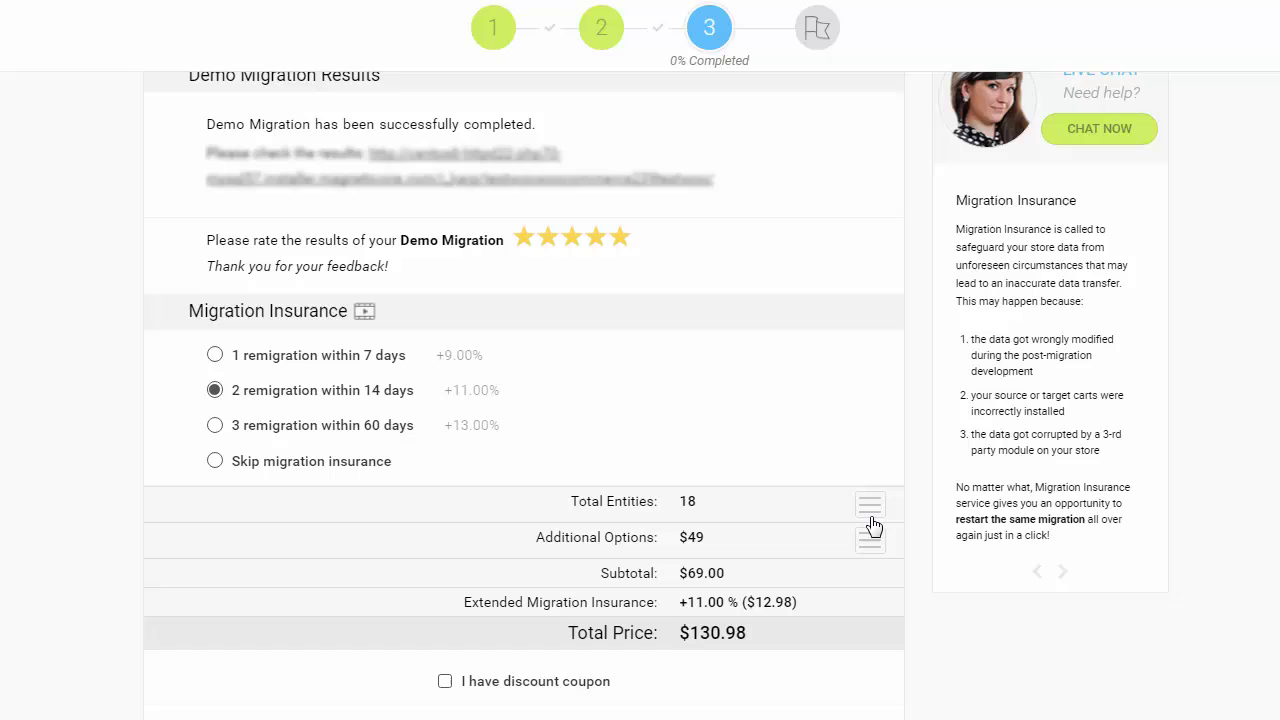
left_click(871, 508)
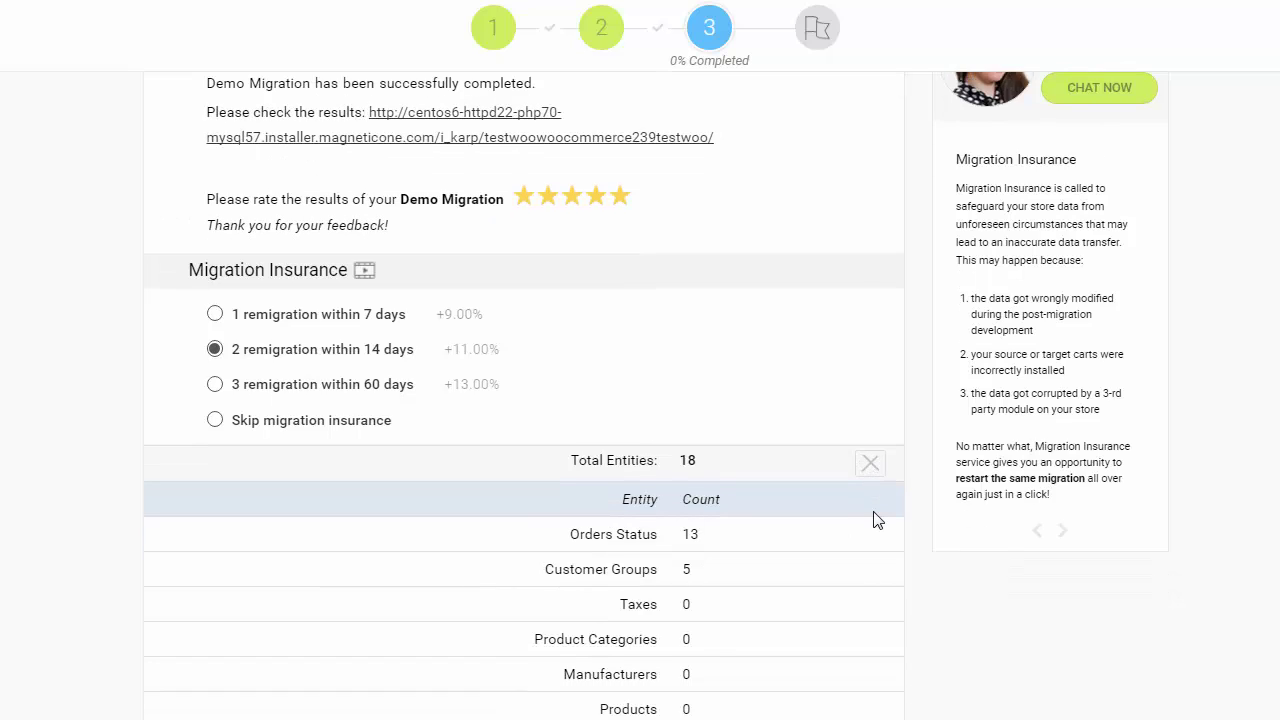
scroll(877, 520, "down", 3)
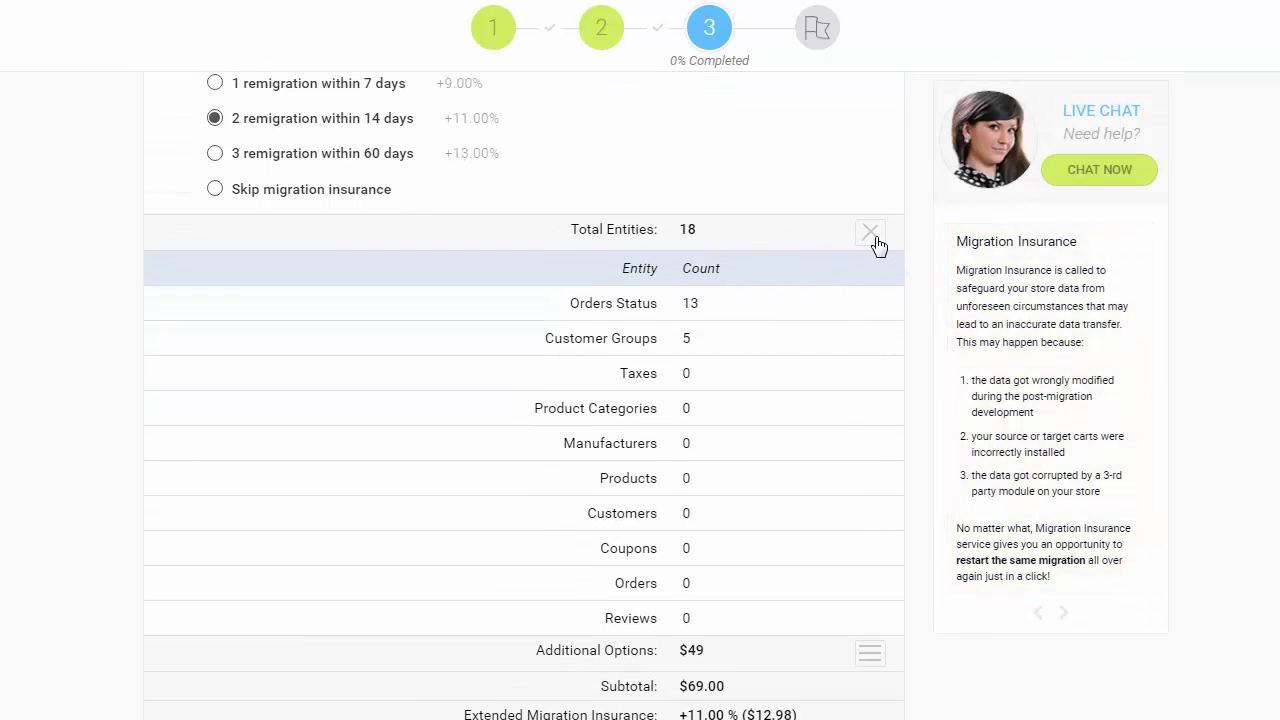
left_click(873, 238)
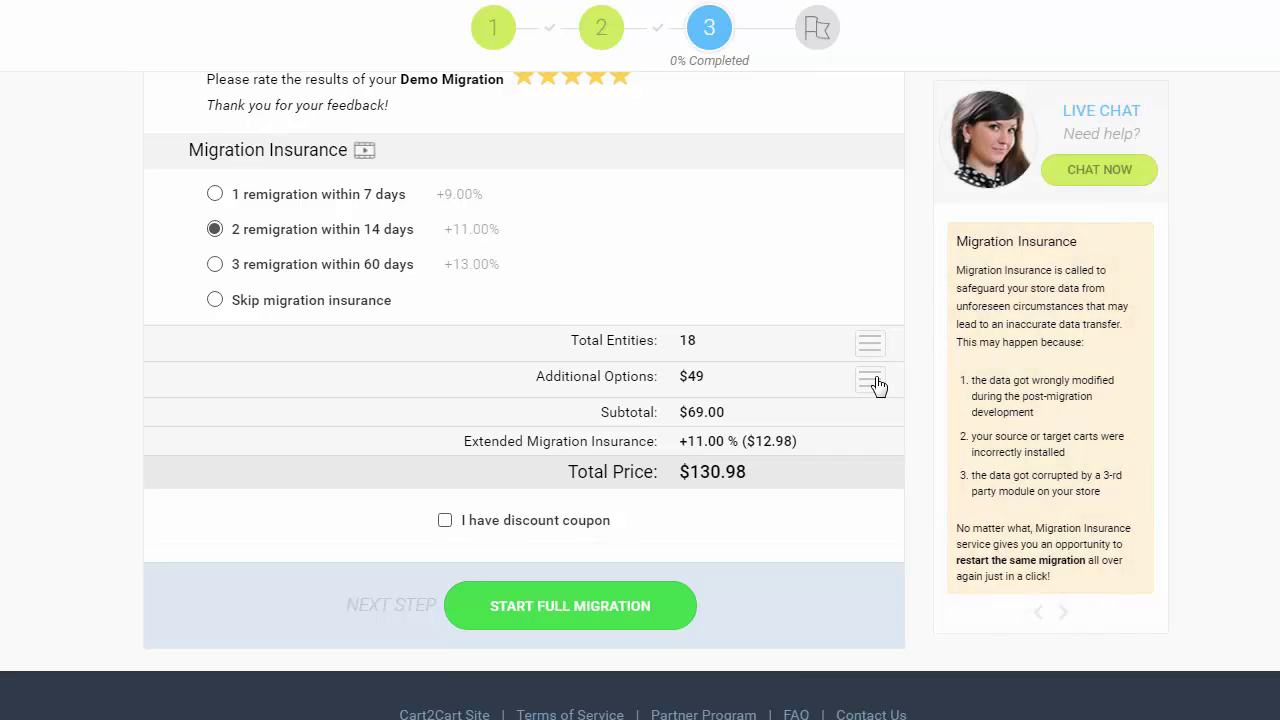
left_click(877, 386)
scroll(850, 472, "down", 2)
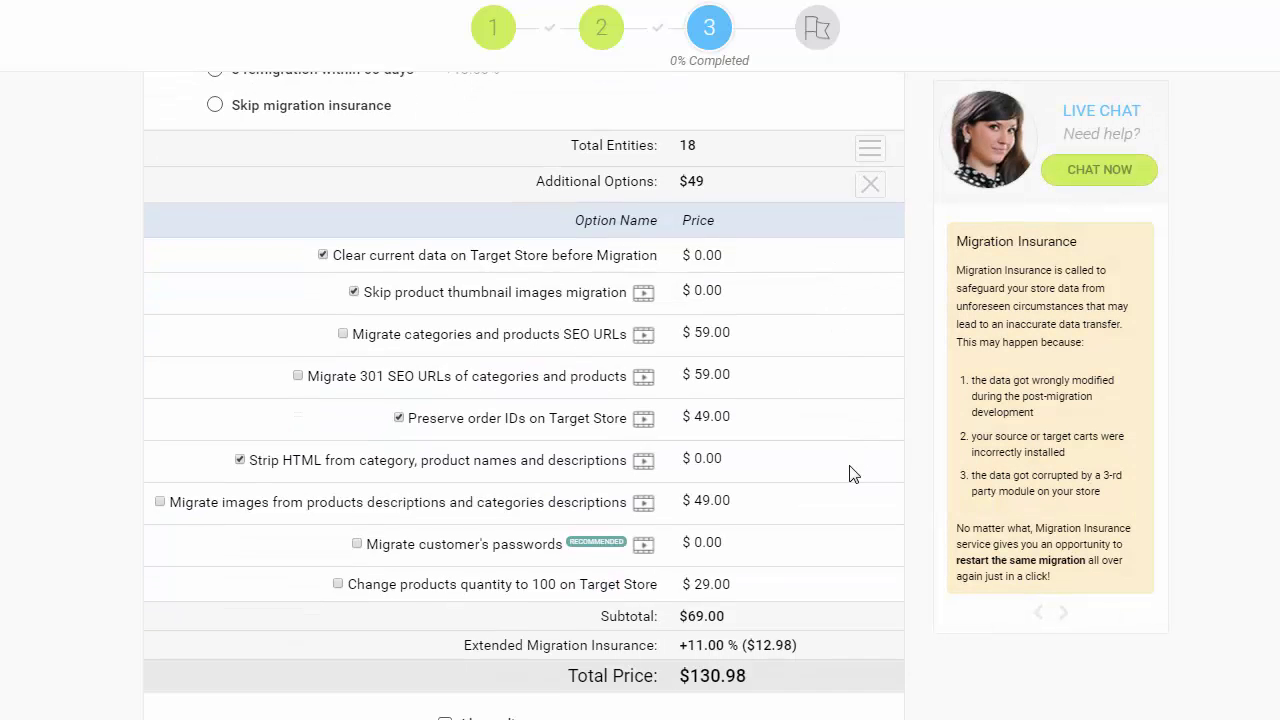
scroll(850, 472, "down", 3)
scroll(863, 423, "up", 3)
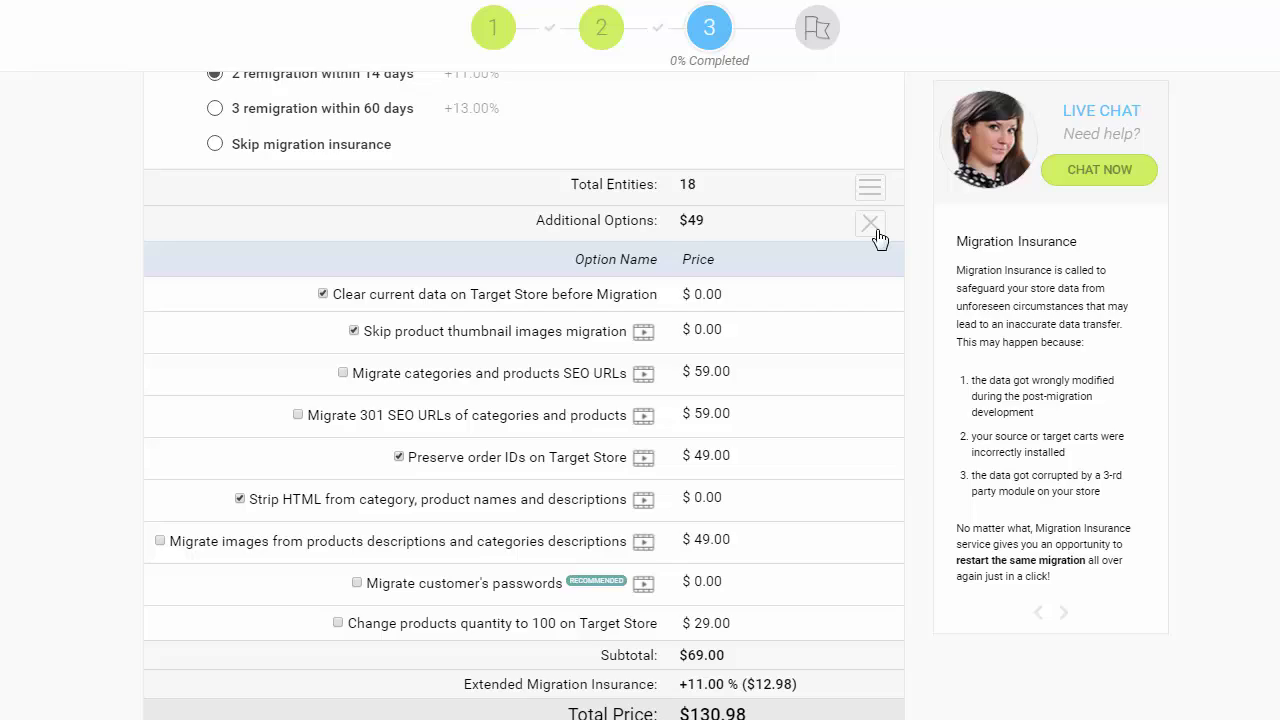
left_click(873, 226)
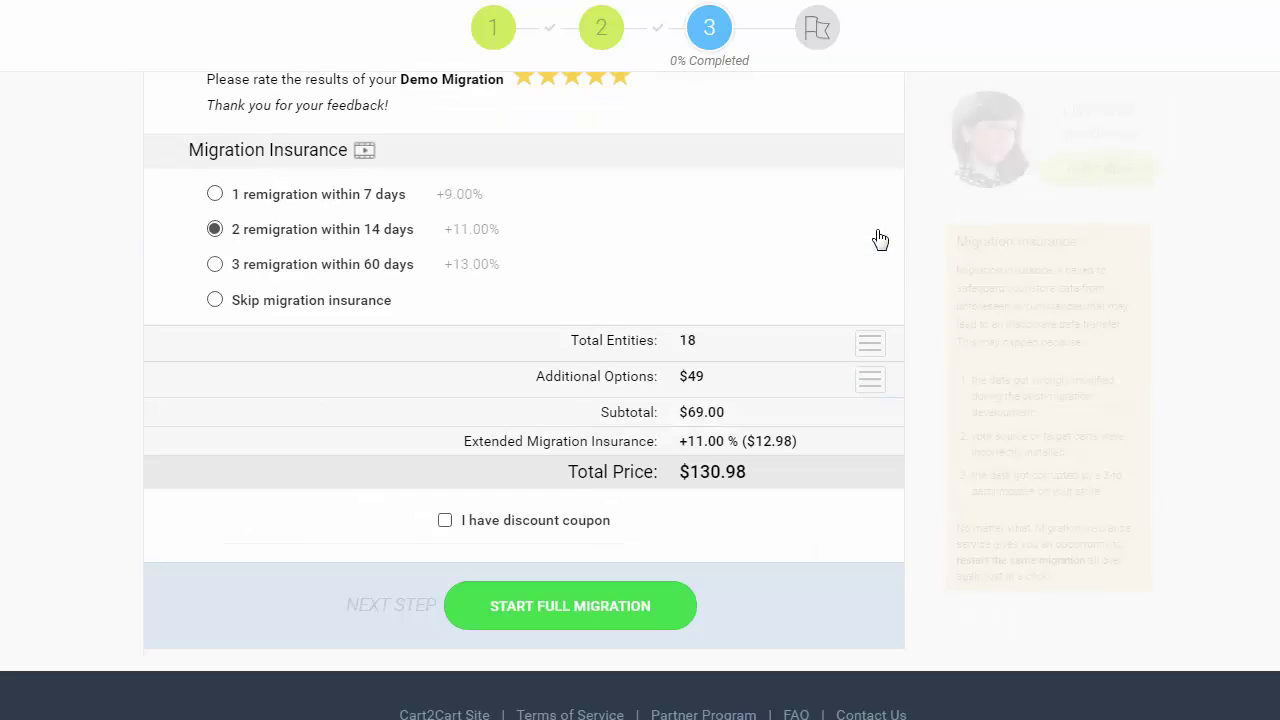
Launch the full migration and follow it on the Migration Progress page
left_click(632, 612)
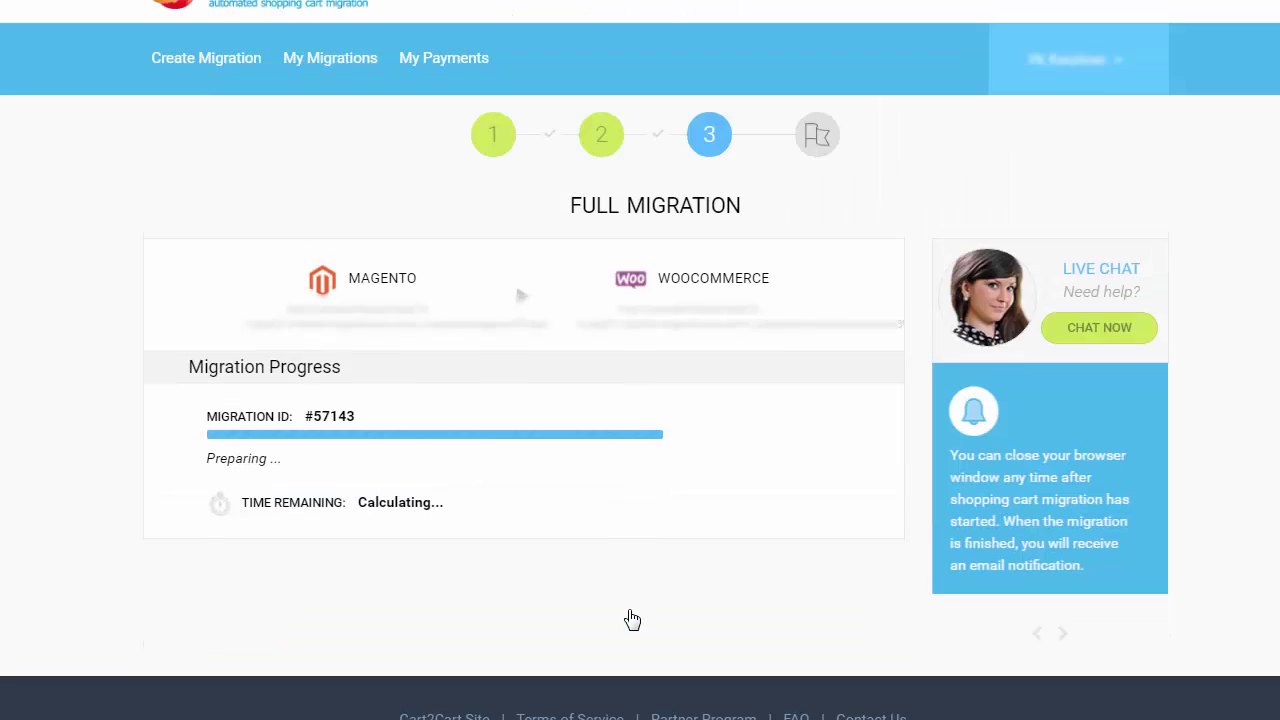